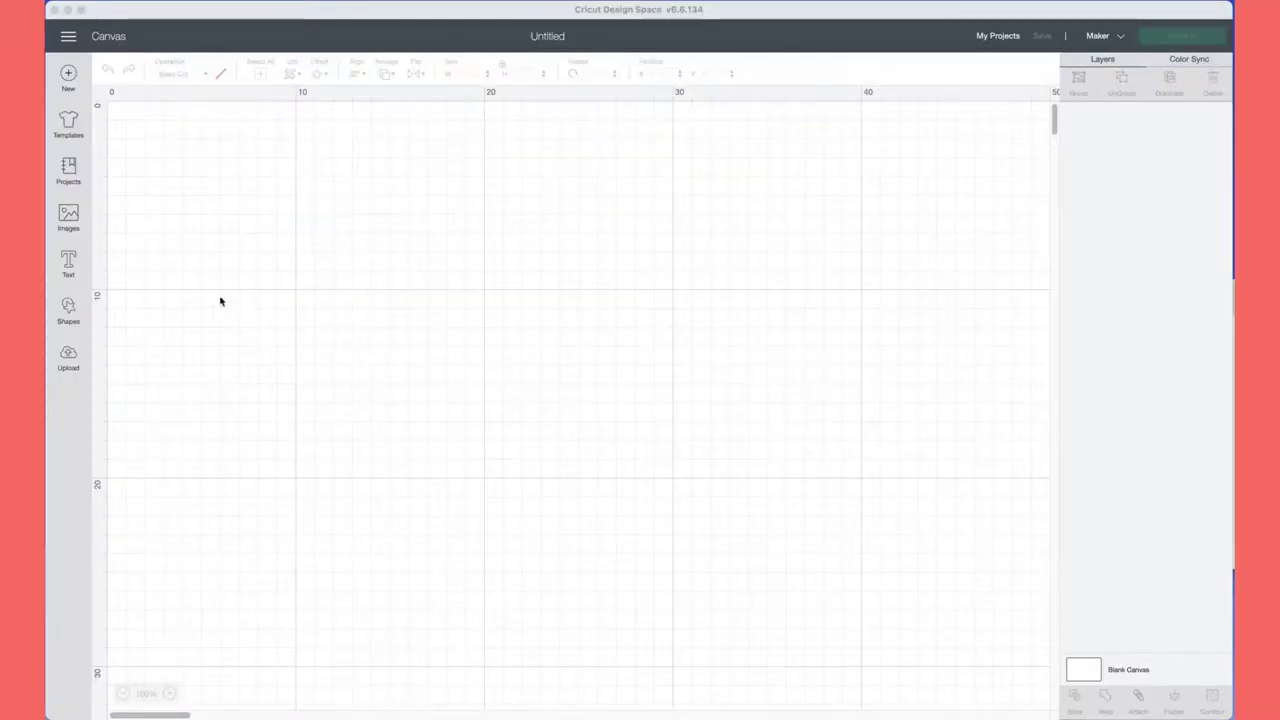
Insert the patterned and plain basset hound images from Recent Uploads onto the canvas.
click(72, 347)
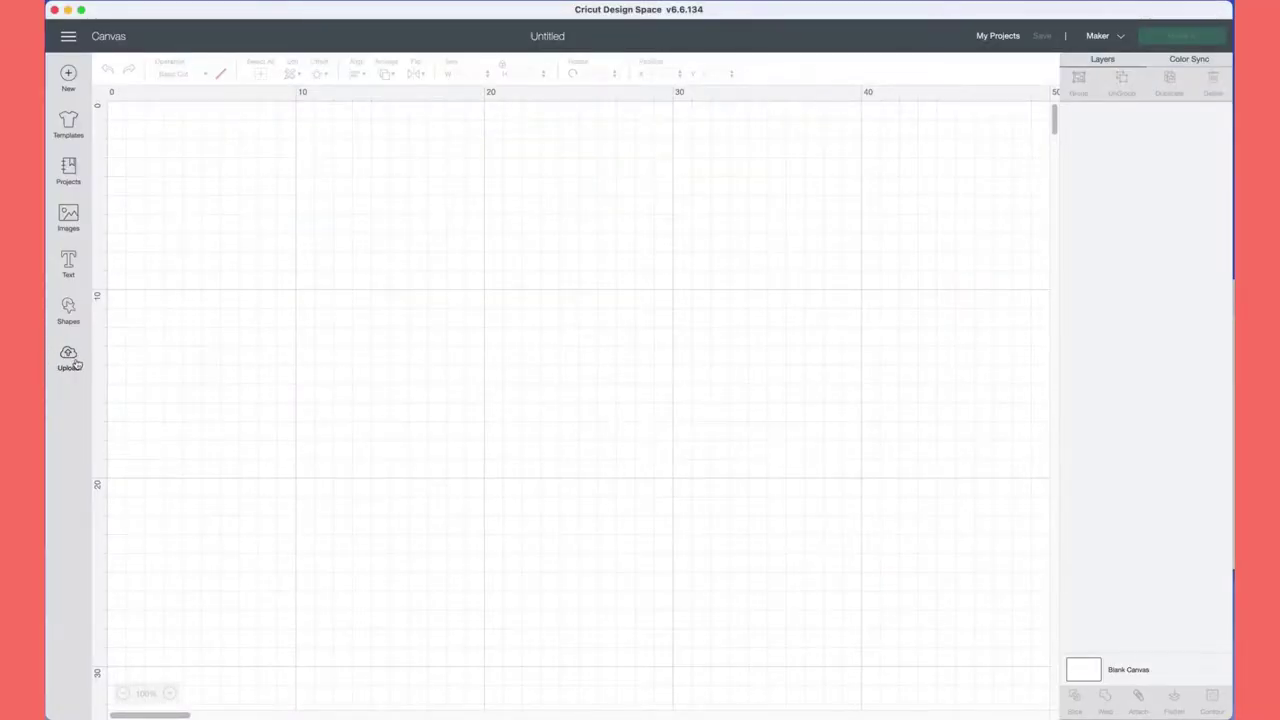
click(72, 360)
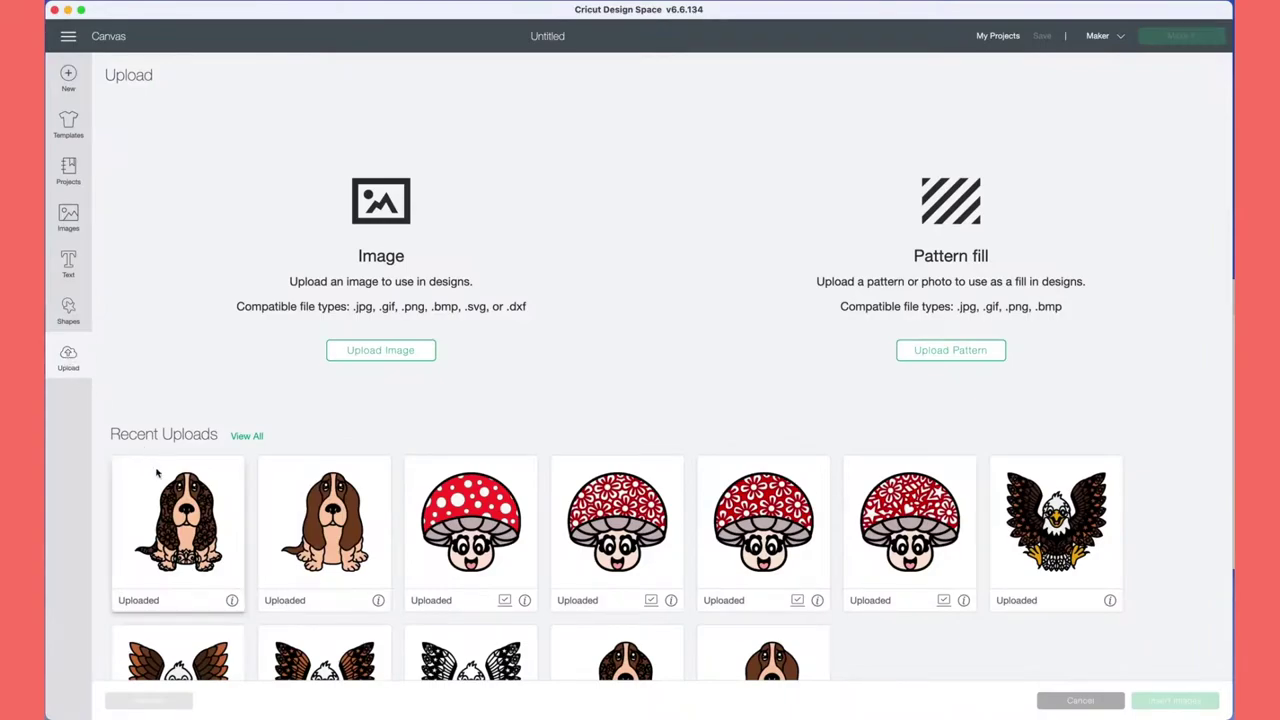
click(160, 478)
click(292, 488)
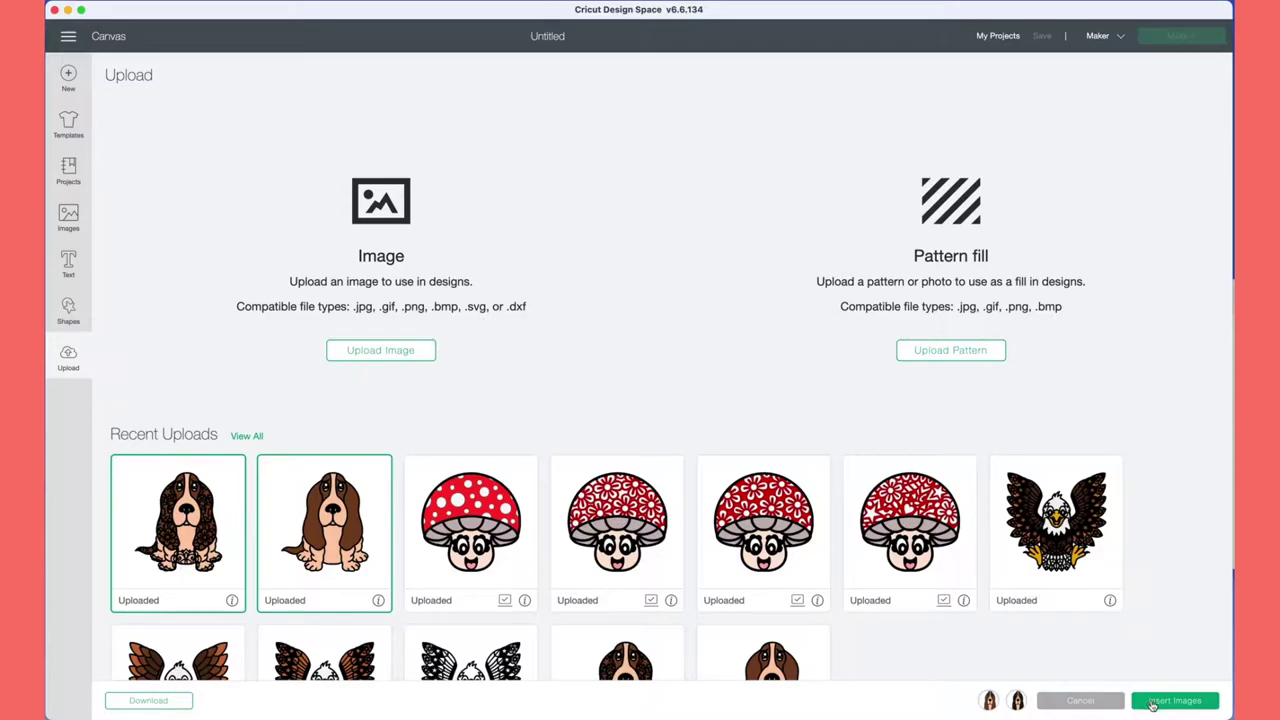
click(1174, 700)
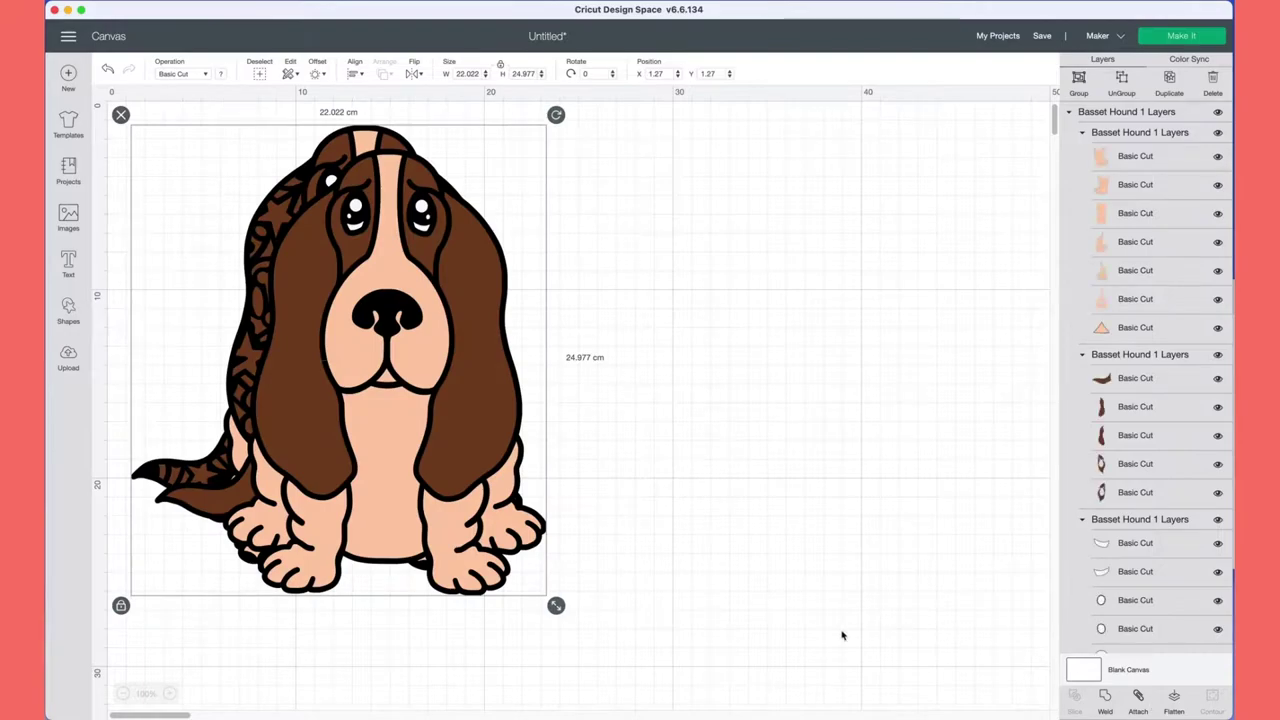
Drag the plain hound to the right of the patterned one and select its peach base layer.
drag(447, 355, 850, 414)
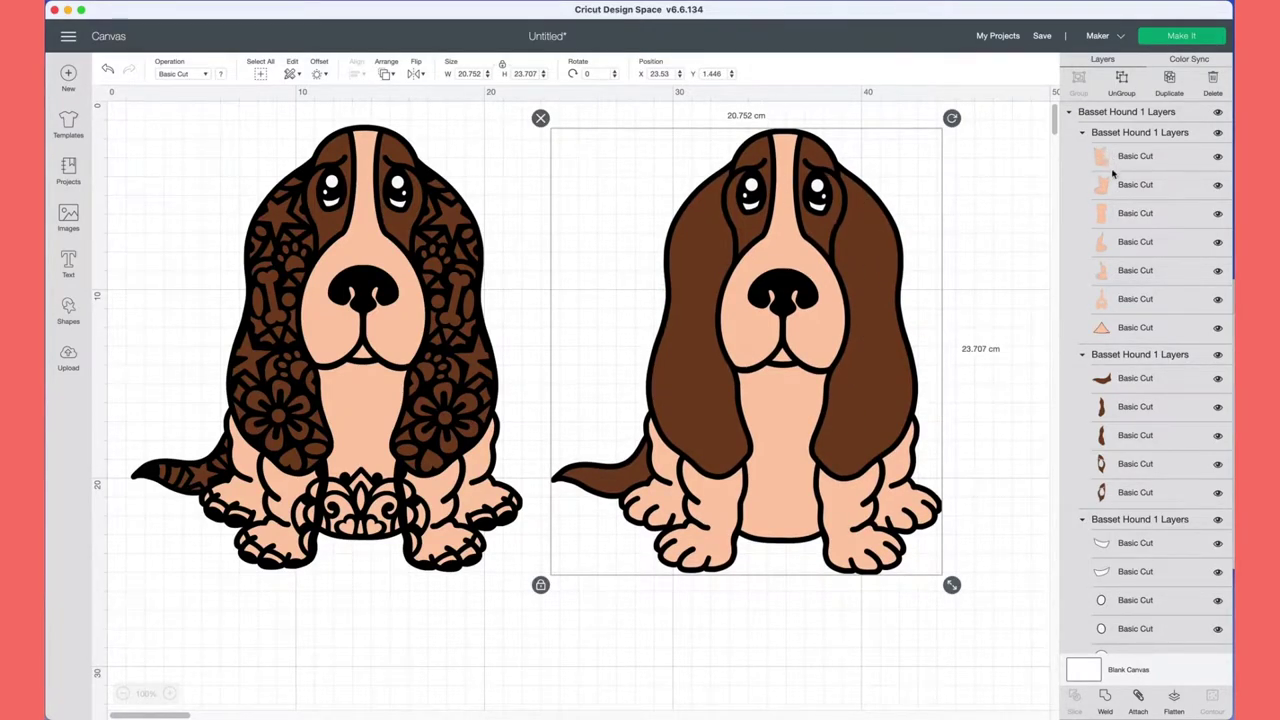
scroll(1134, 560, down, 5)
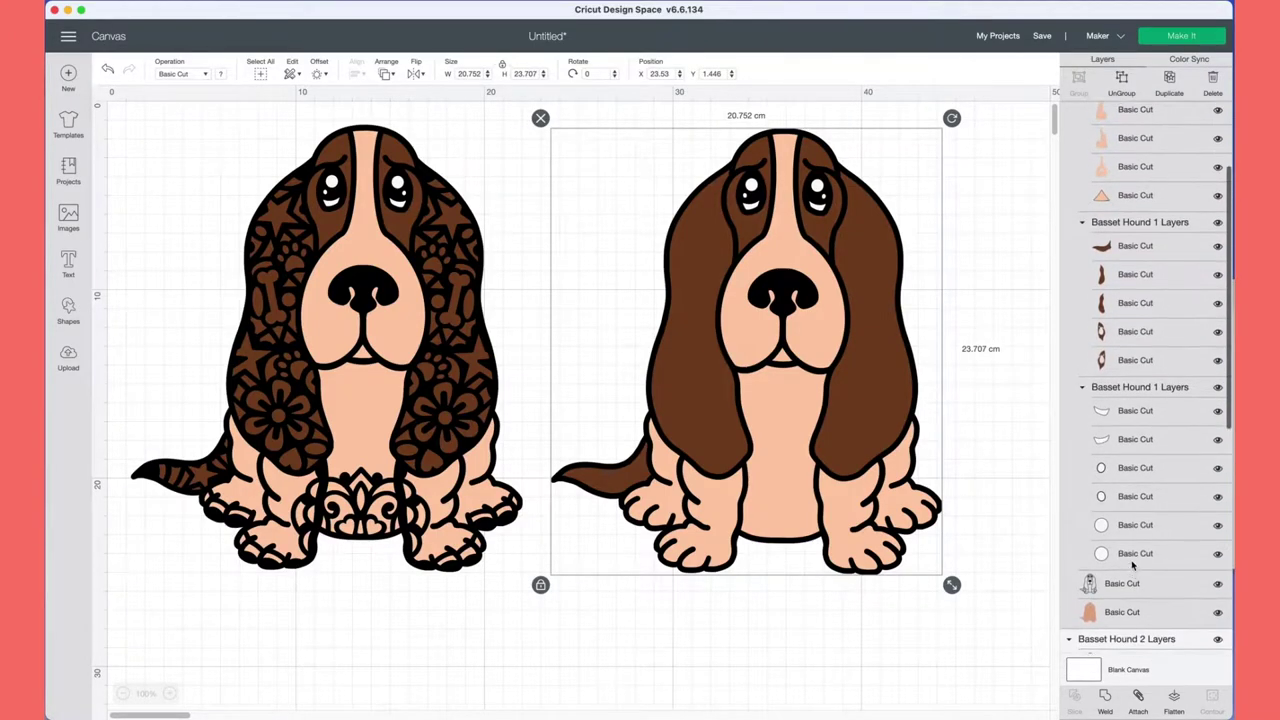
click(1133, 619)
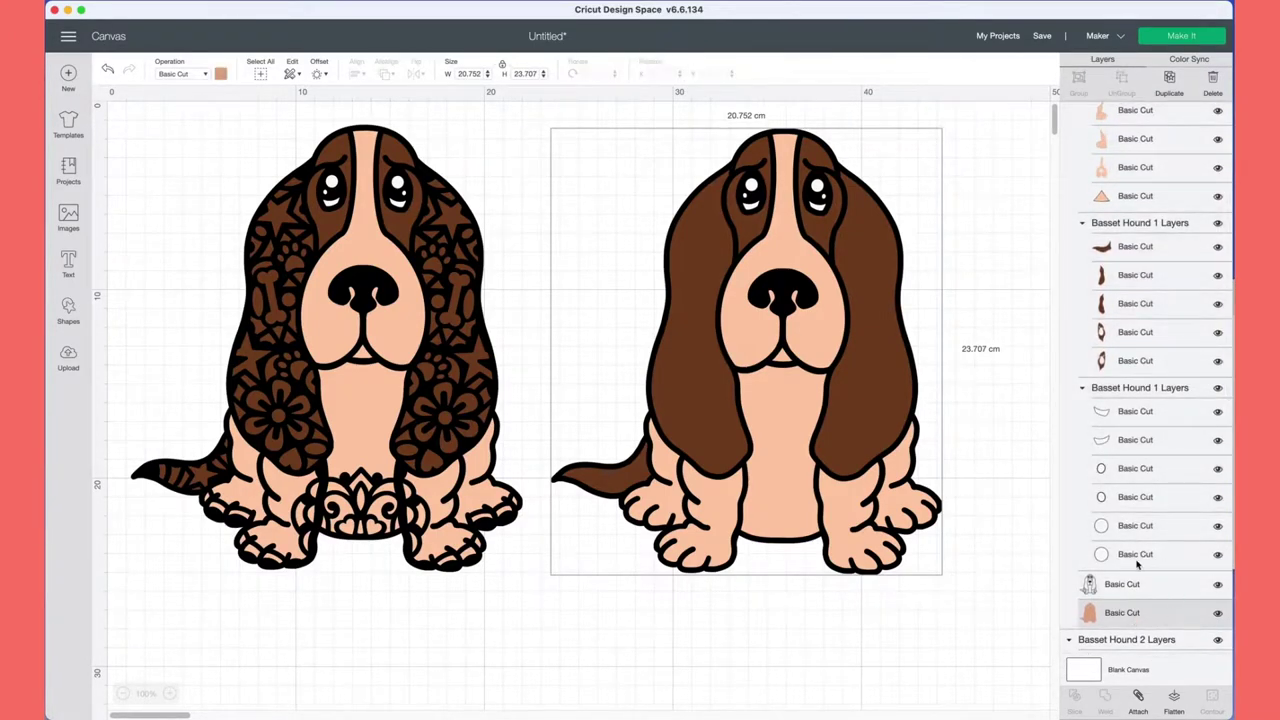
Make the plain hound's base layer white and hide its white detail and peach layers.
click(220, 74)
click(234, 200)
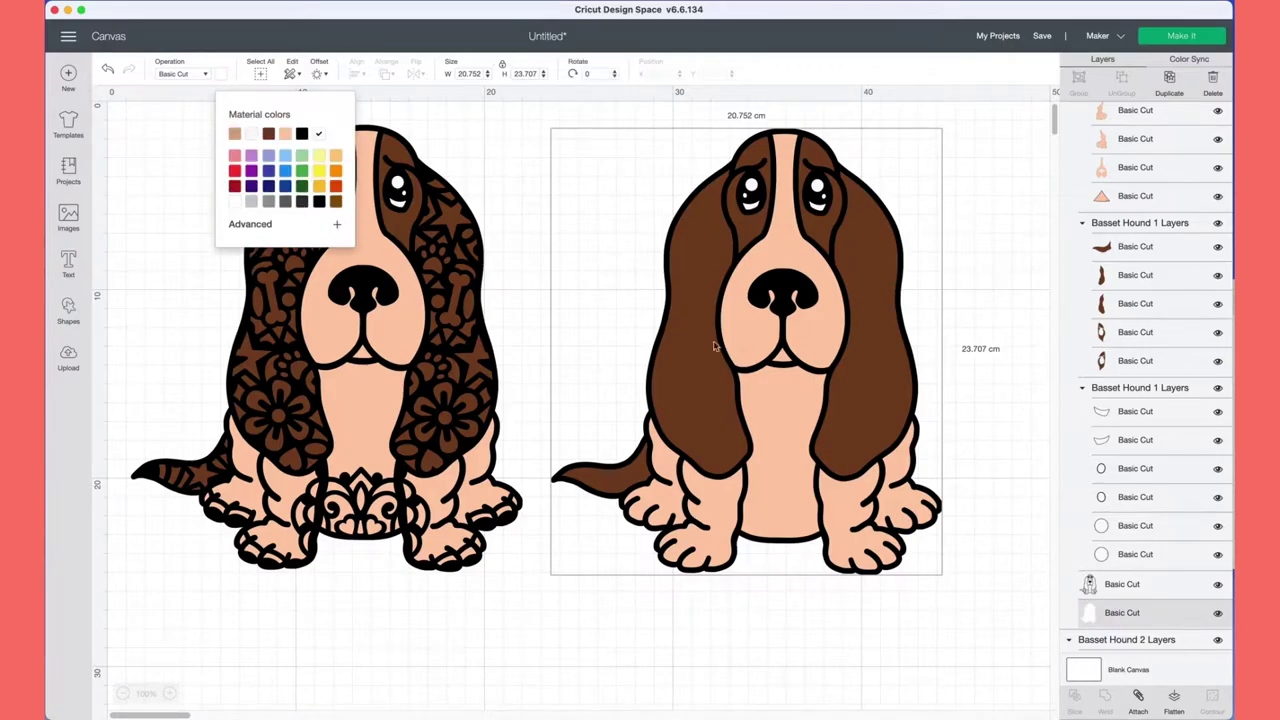
click(1217, 390)
scroll(1203, 398, up, 5)
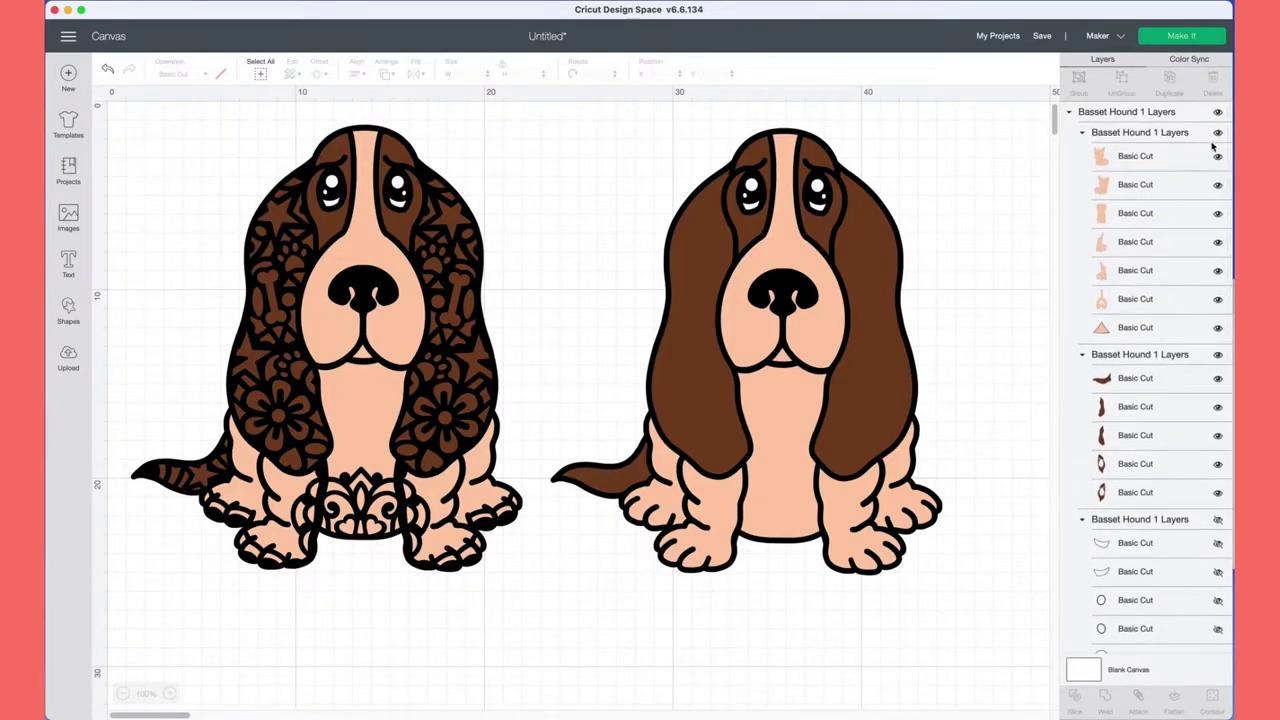
click(1217, 133)
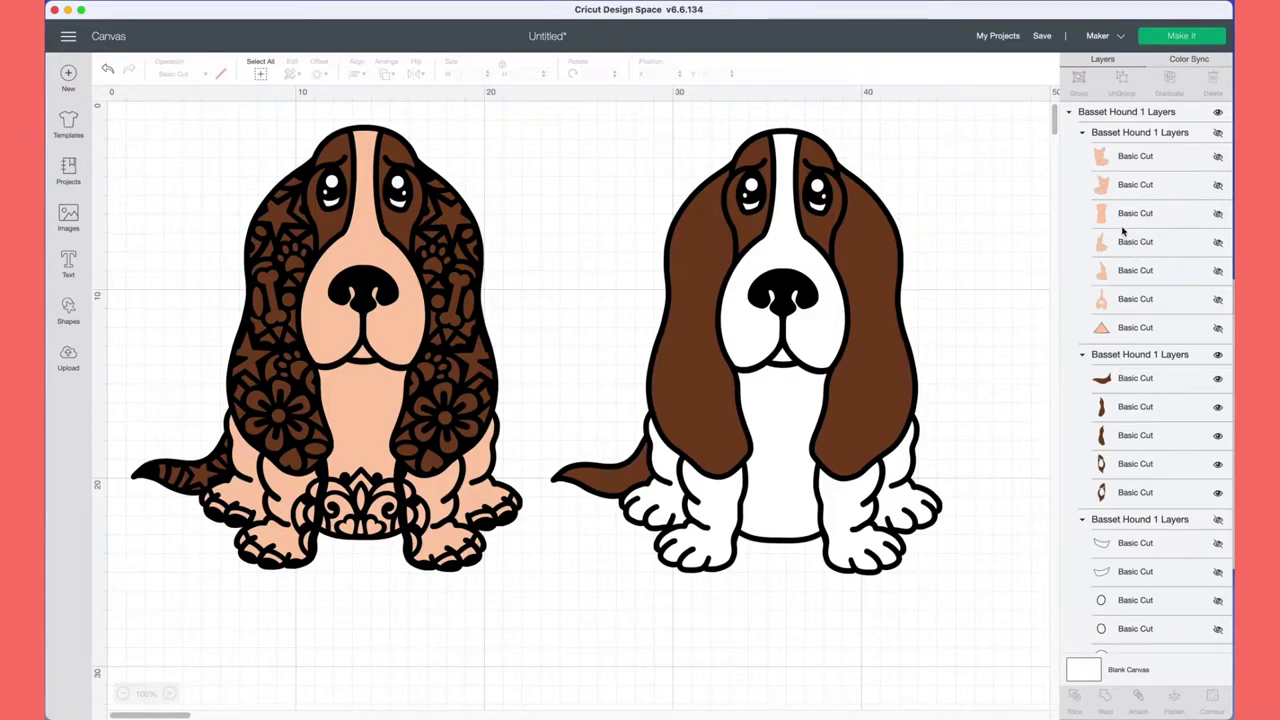
scroll(1120, 332, down, 5)
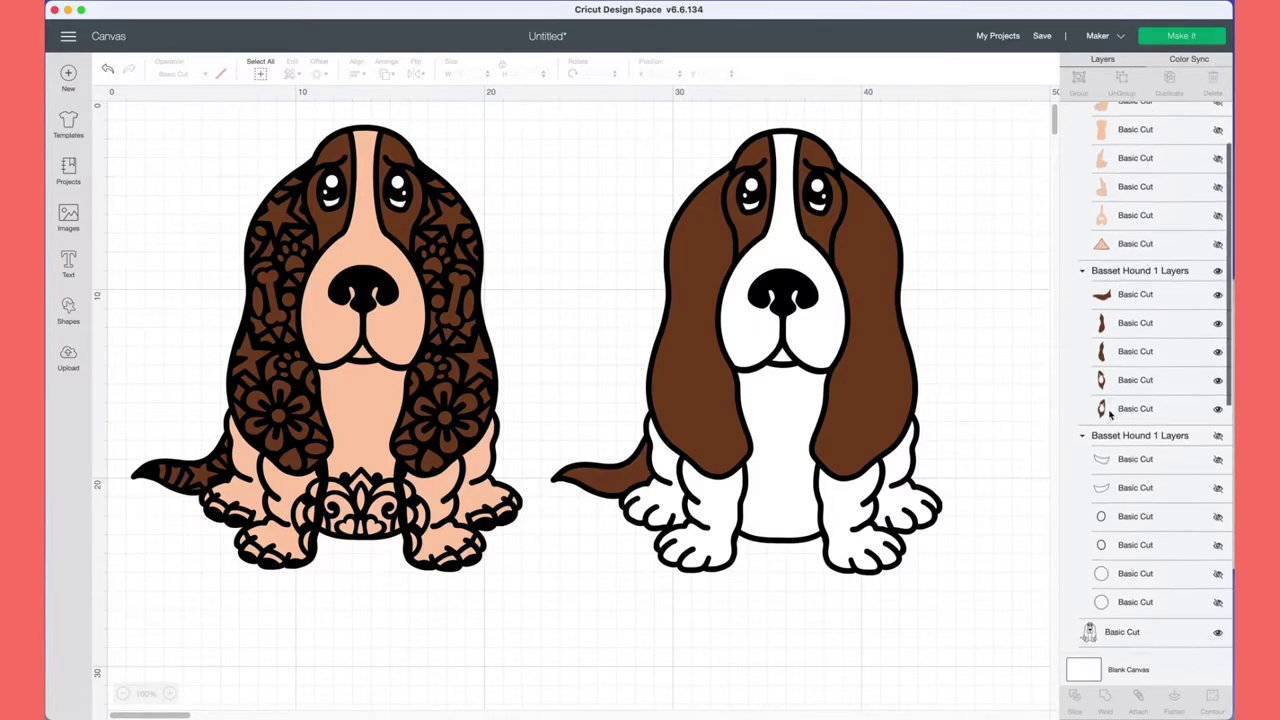
scroll(1108, 416, down, 6)
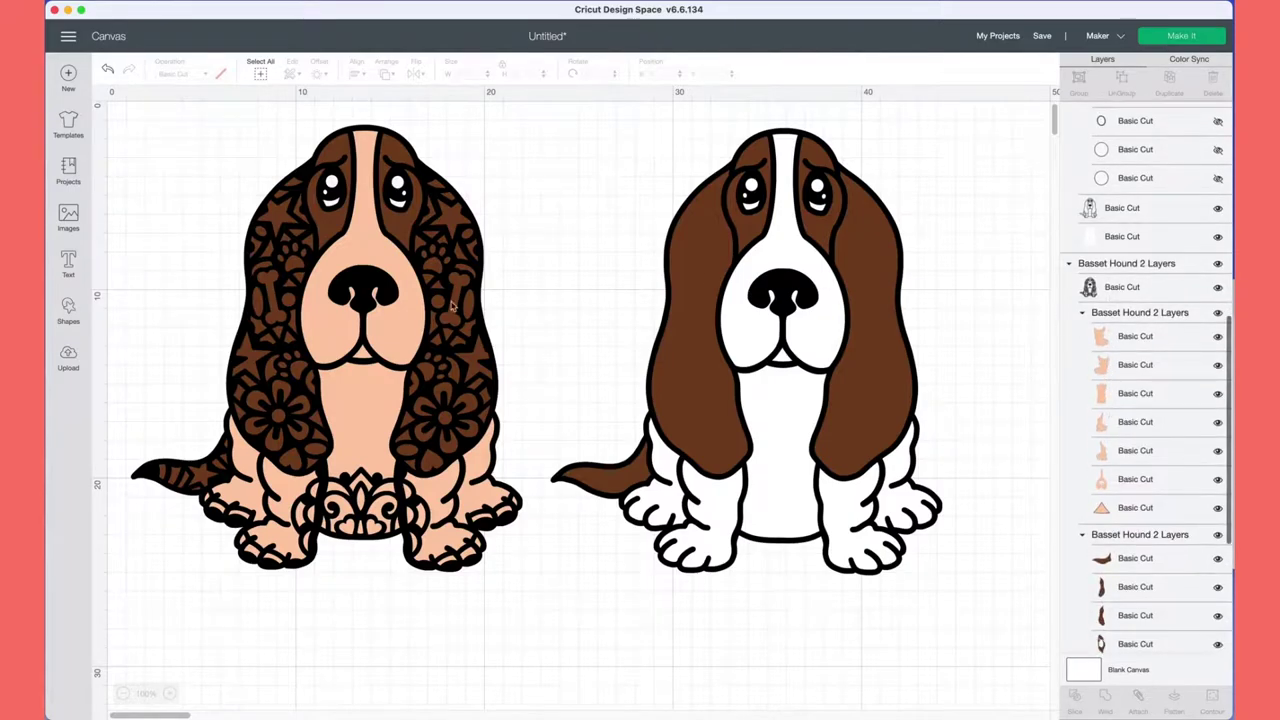
click(406, 318)
Hide the patterned hound's small detail layers, peach base layer and brown layers.
scroll(406, 318, right, 1)
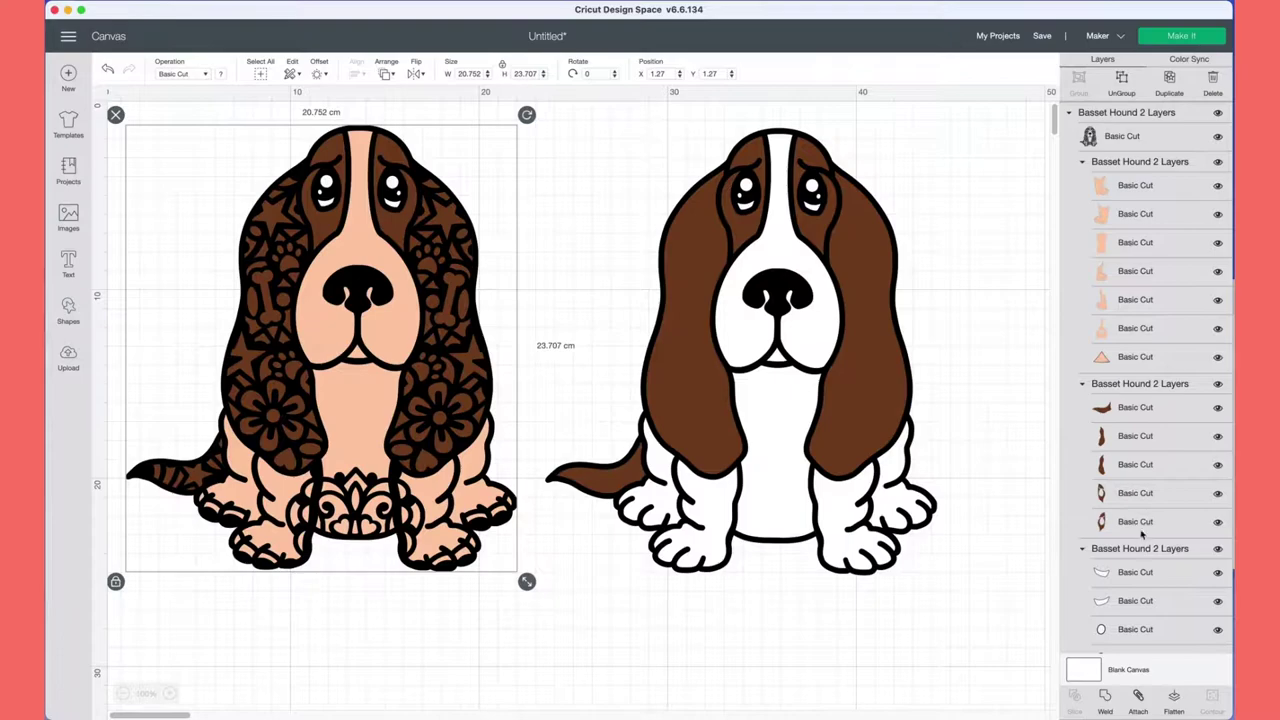
scroll(1134, 575, down, 5)
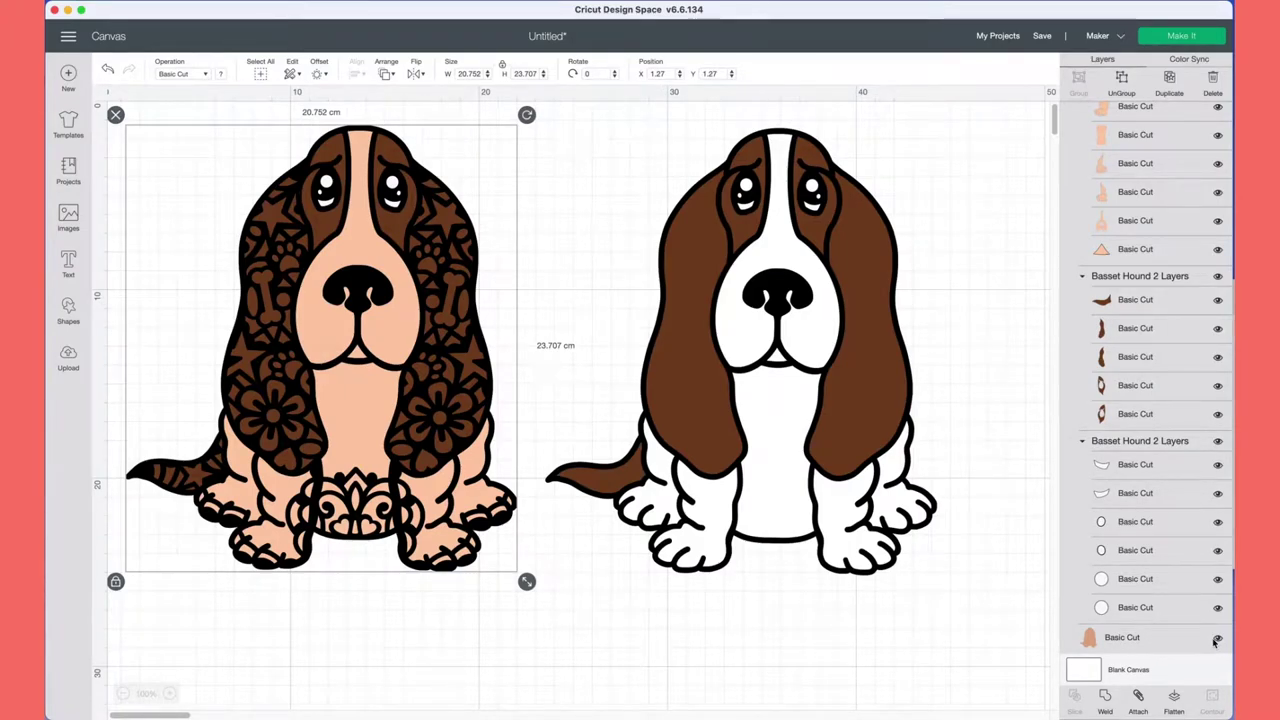
click(1218, 441)
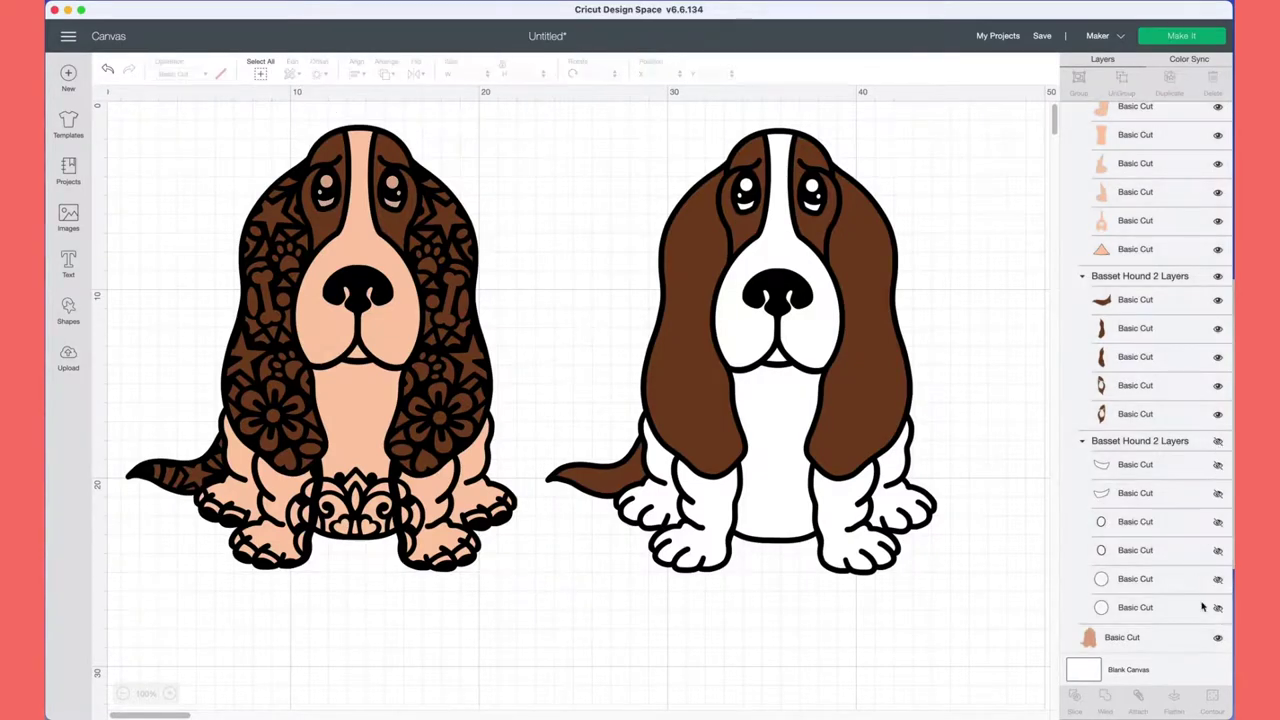
click(1218, 637)
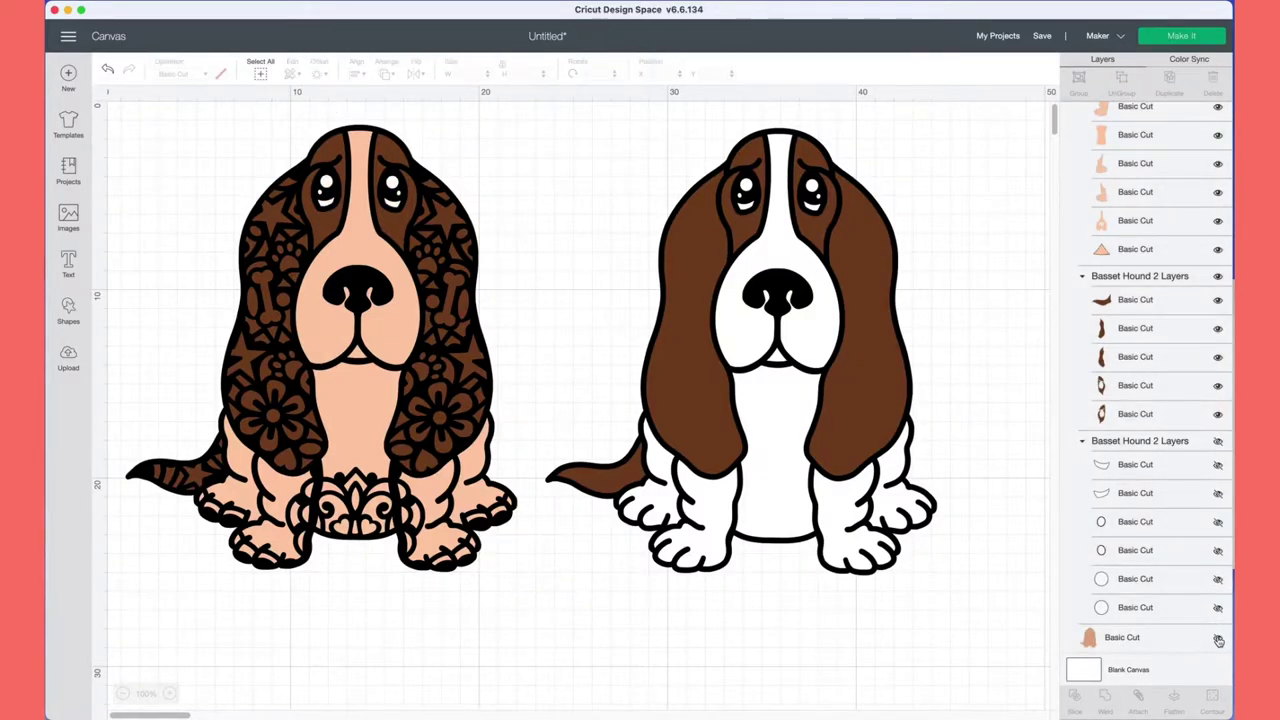
click(1218, 276)
Hide the remaining peach pieces of the patterned hound, leaving only the black outline.
scroll(1218, 280, up, 5)
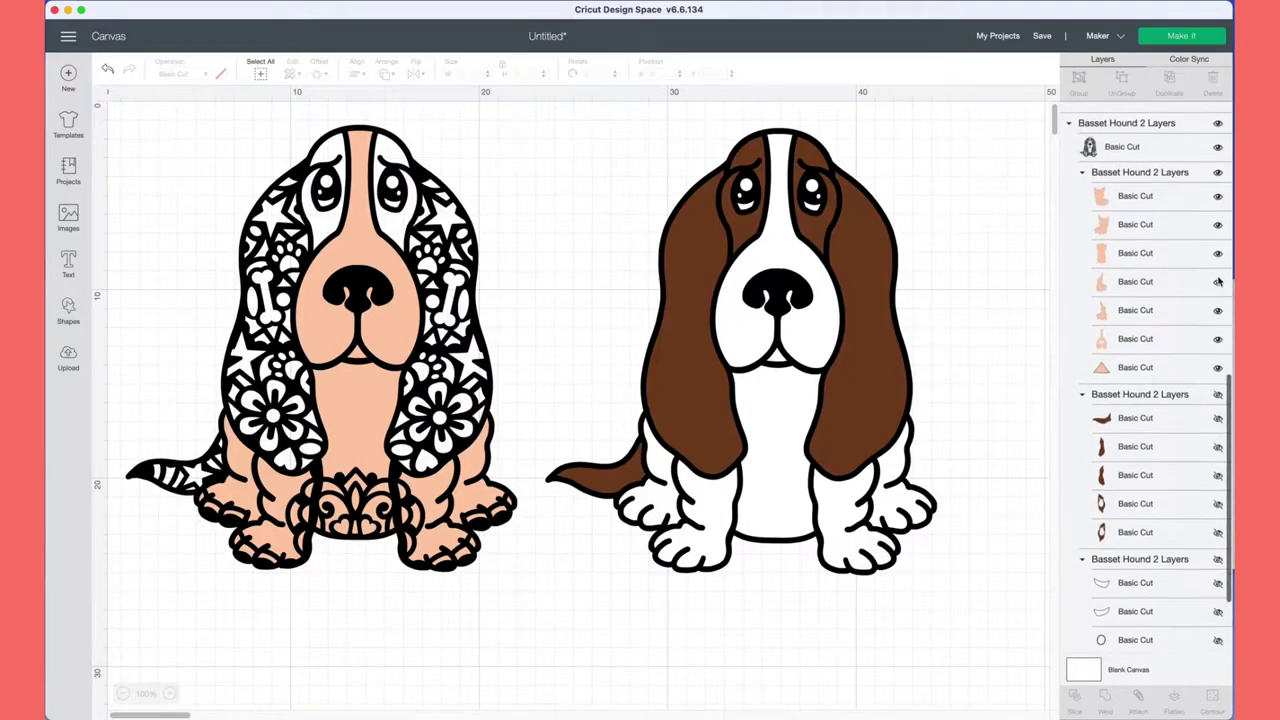
click(1217, 208)
click(1216, 244)
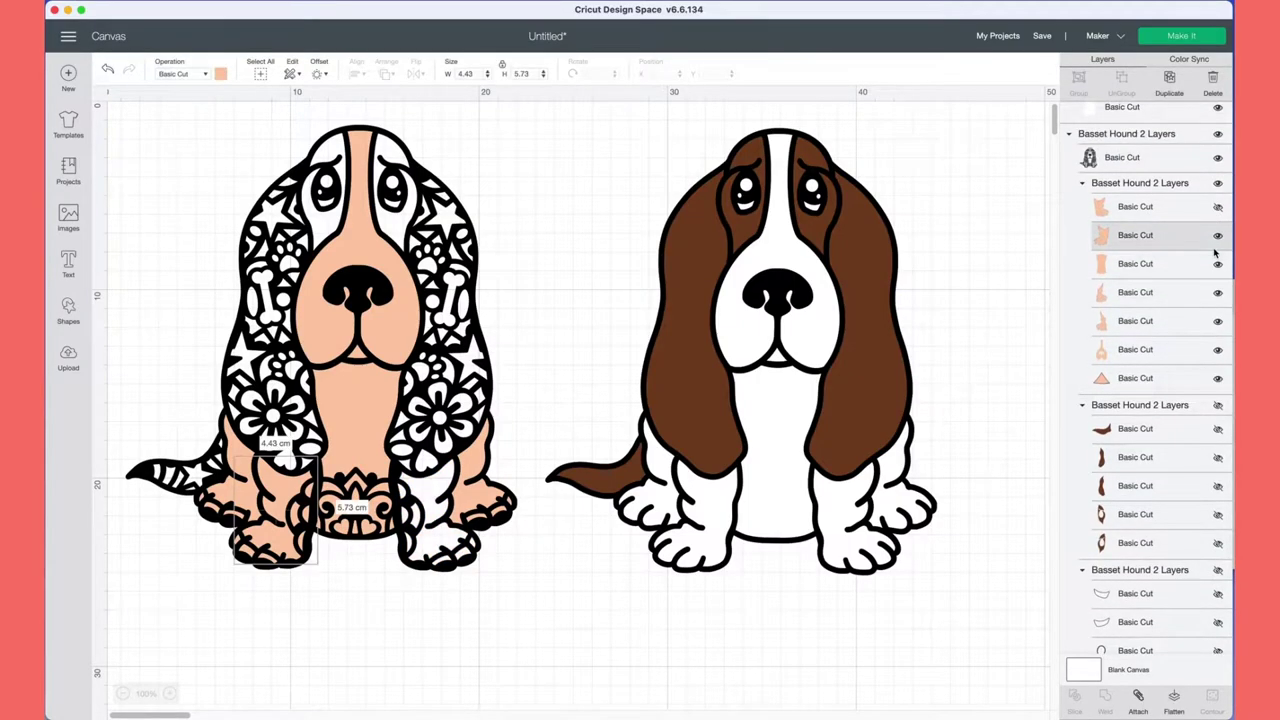
click(1217, 263)
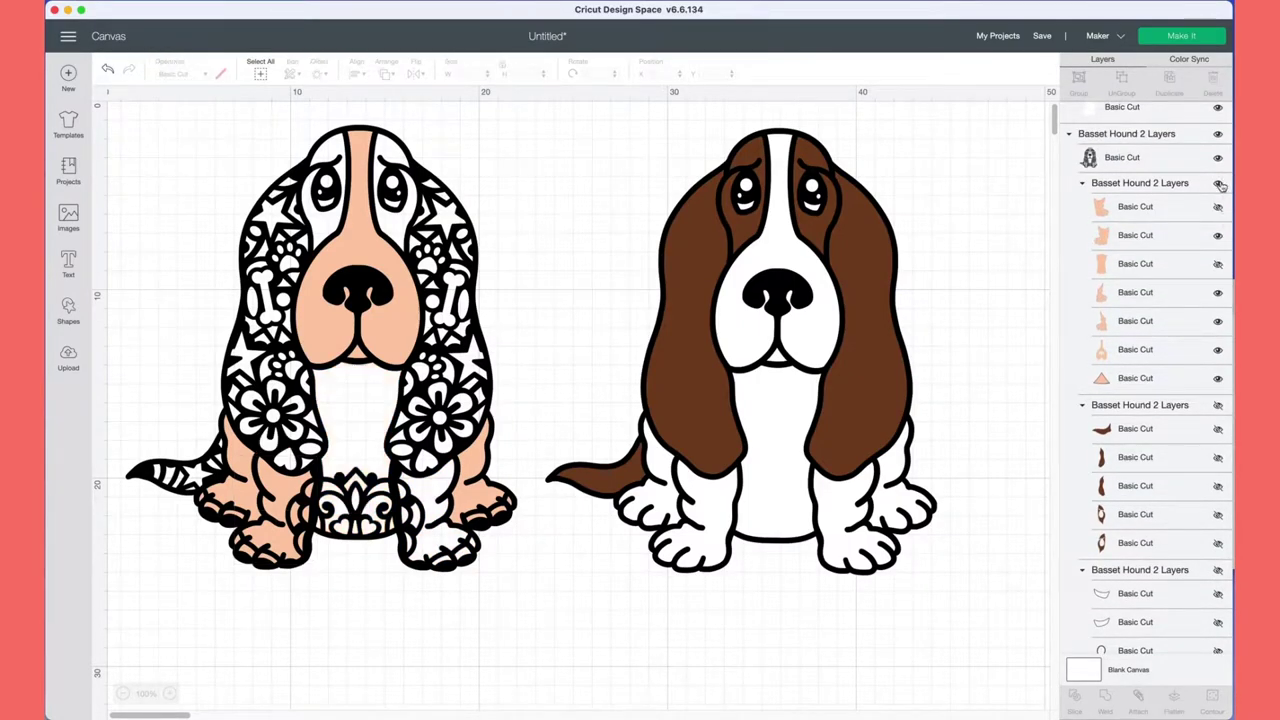
click(1219, 184)
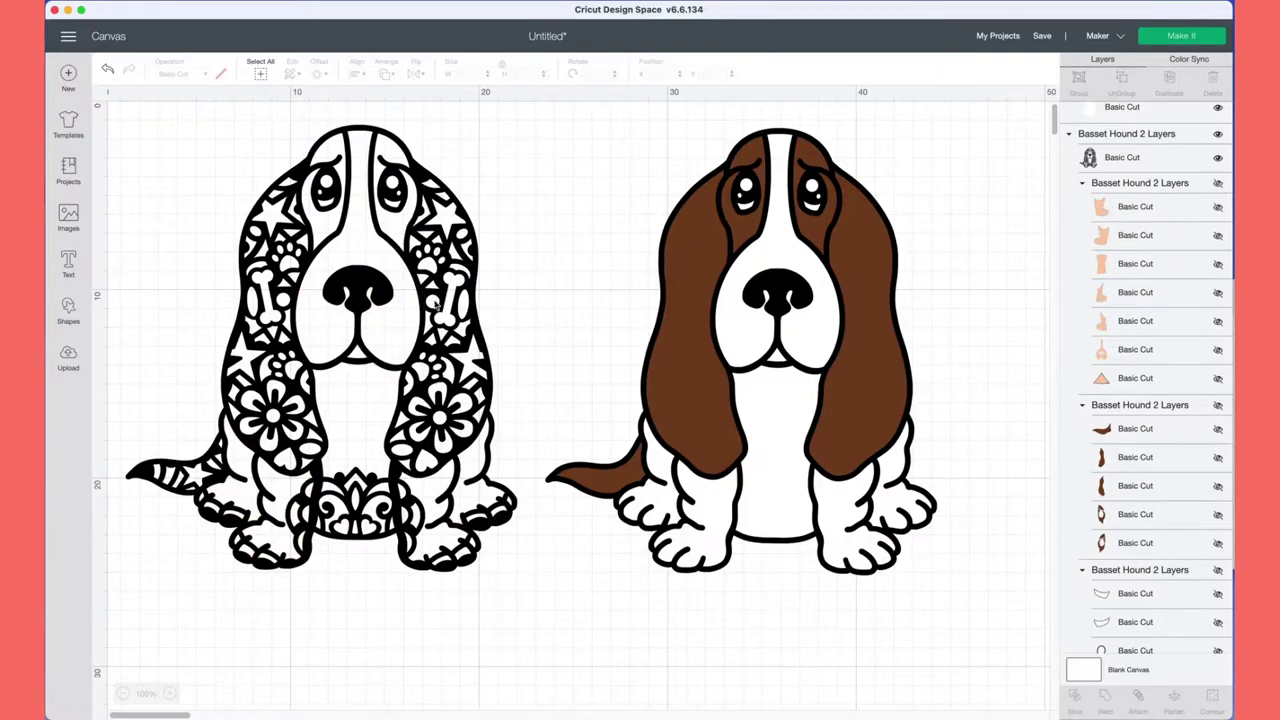
click(1187, 60)
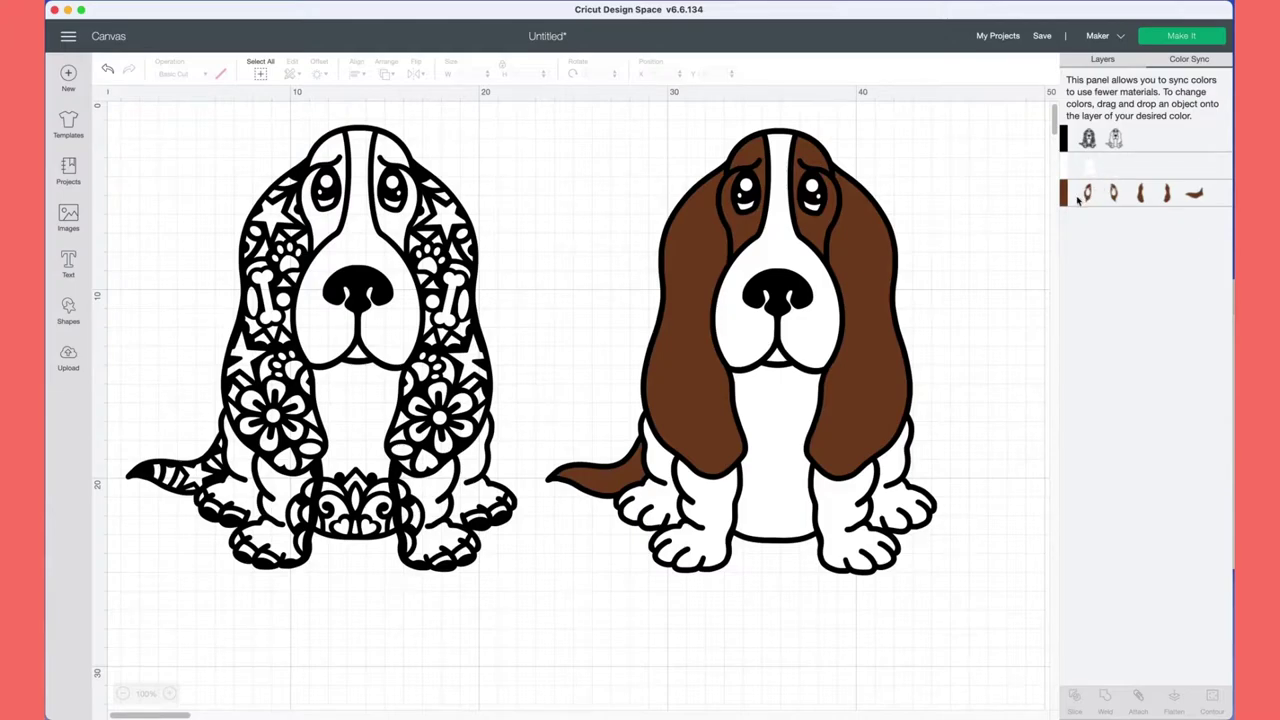
Save the project, entering 'Hound' as its title.
click(1038, 38)
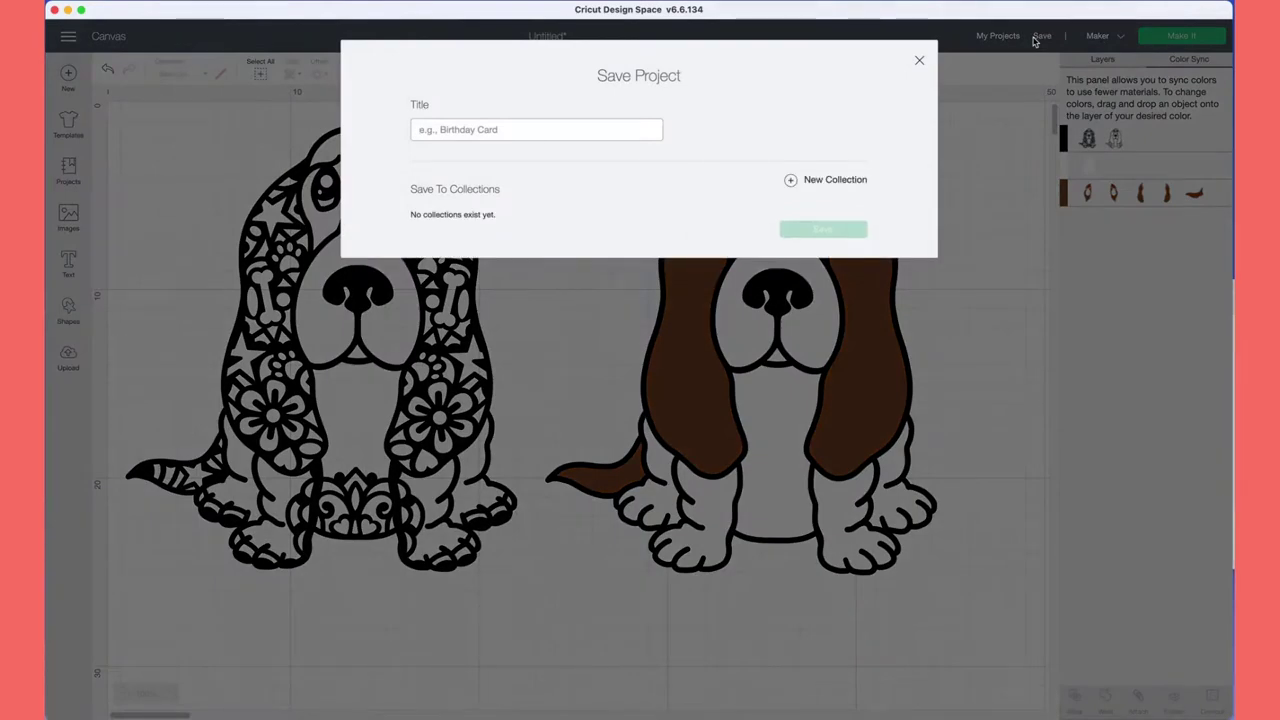
text(Hound)
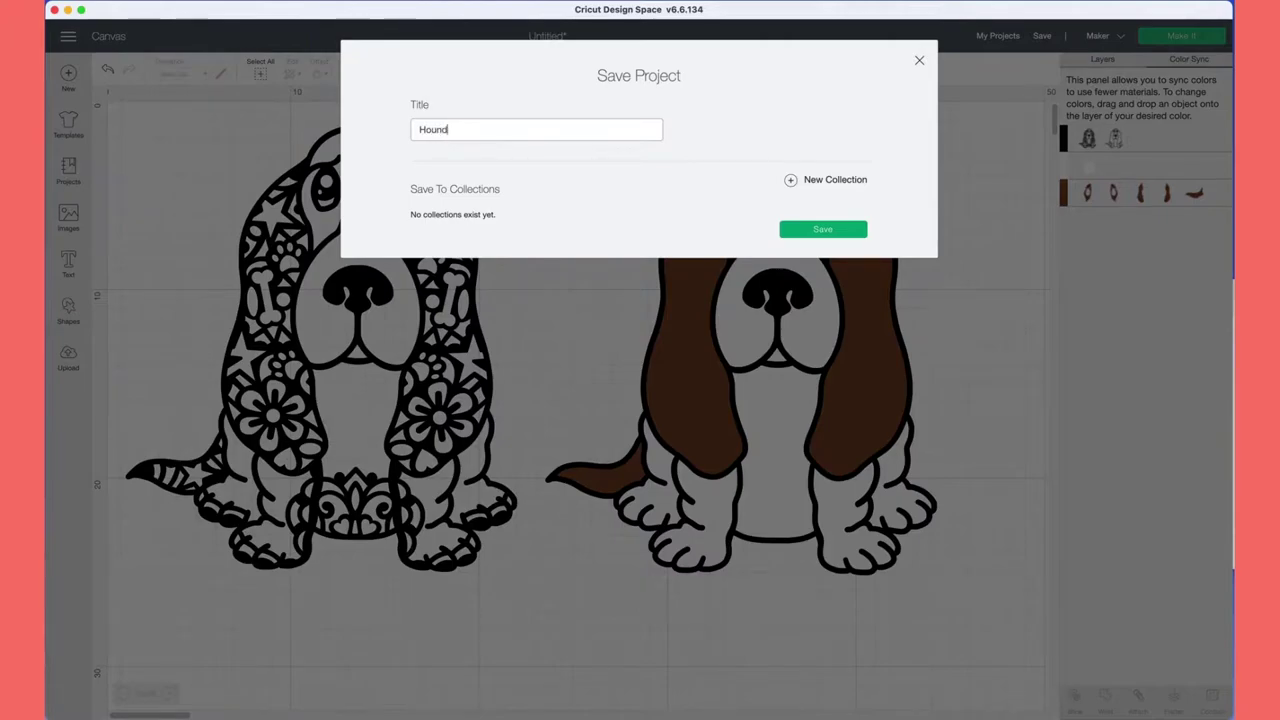
click(820, 231)
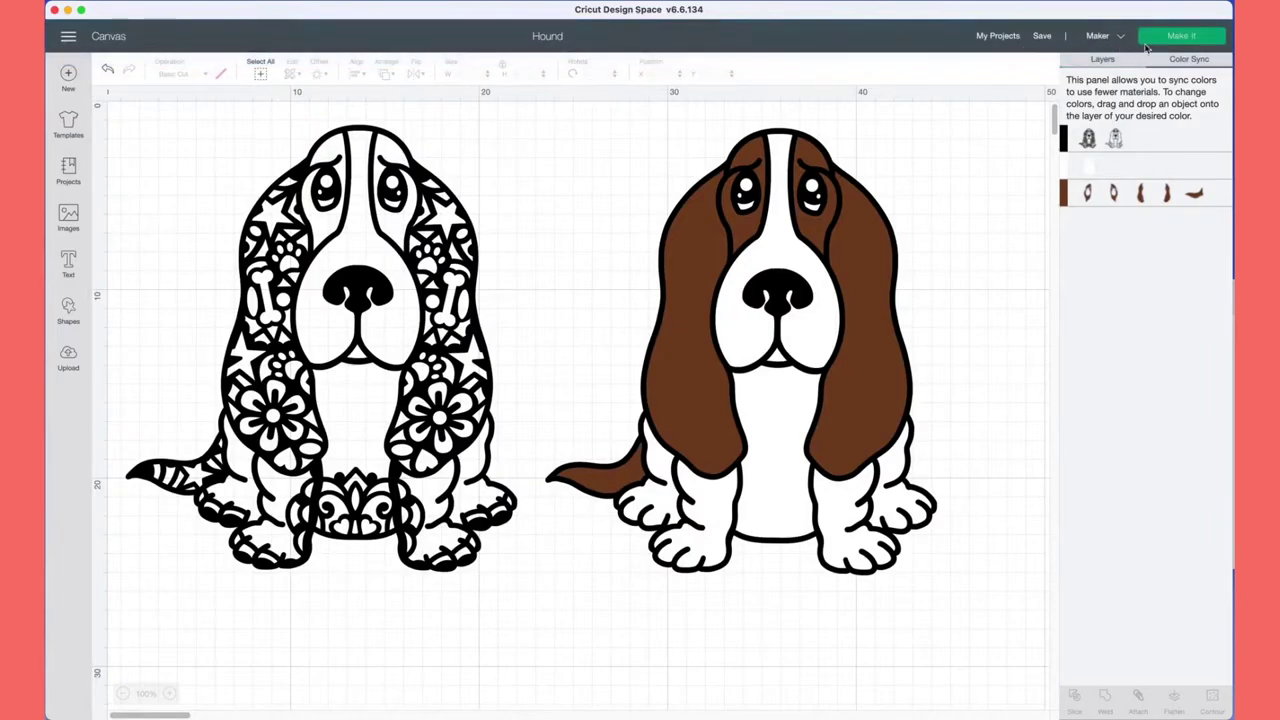
Lay the design out on cutting mats, preview mats 2, 3 and 4, and continue to cutting.
click(1157, 45)
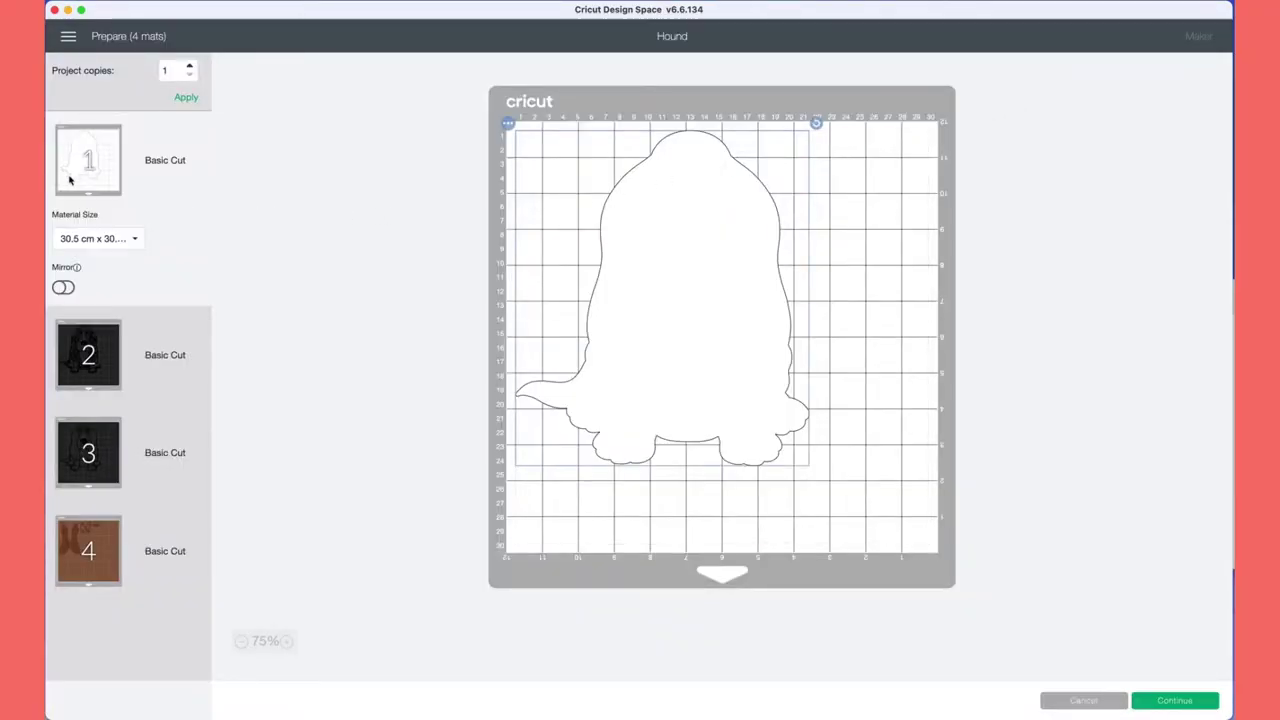
click(97, 361)
click(99, 434)
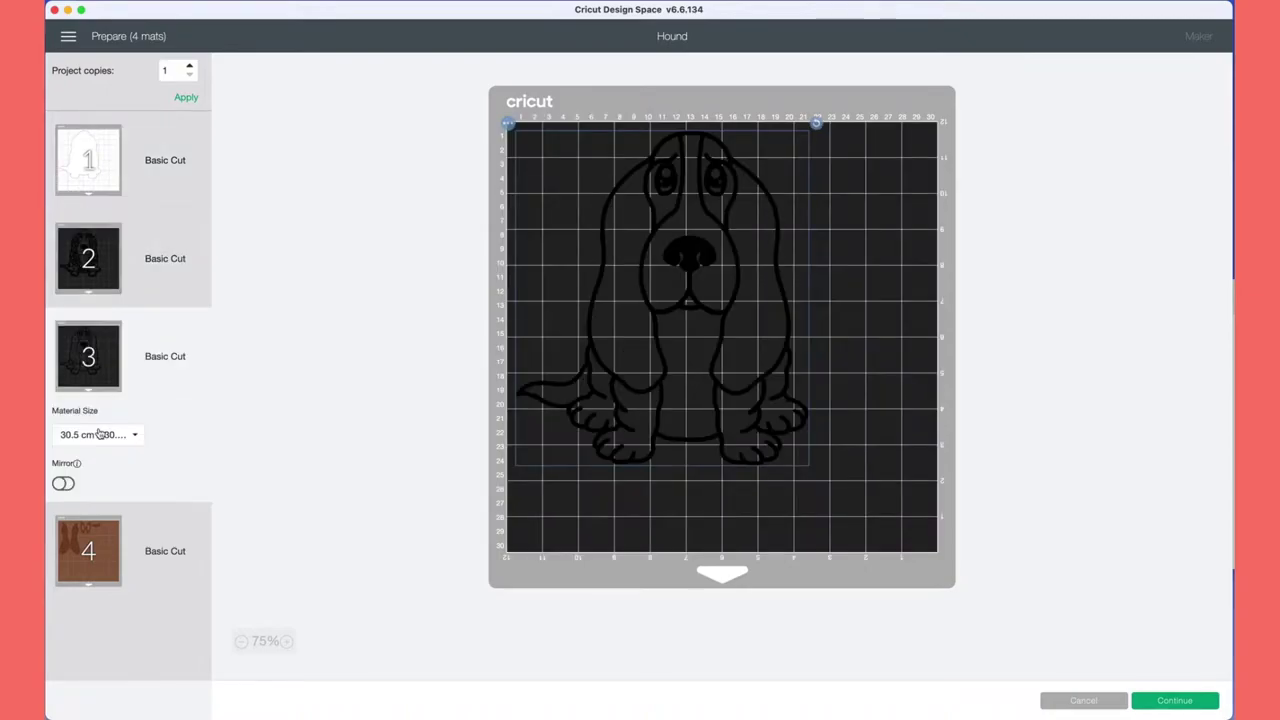
click(105, 571)
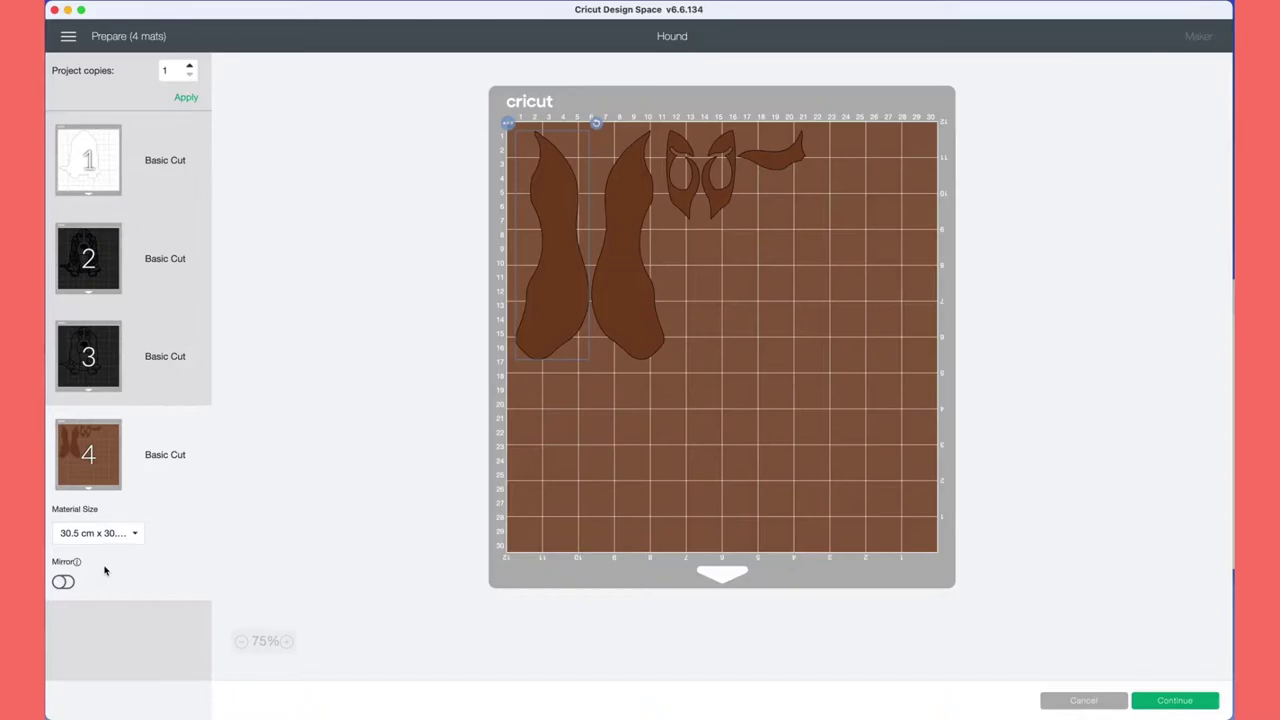
click(1187, 703)
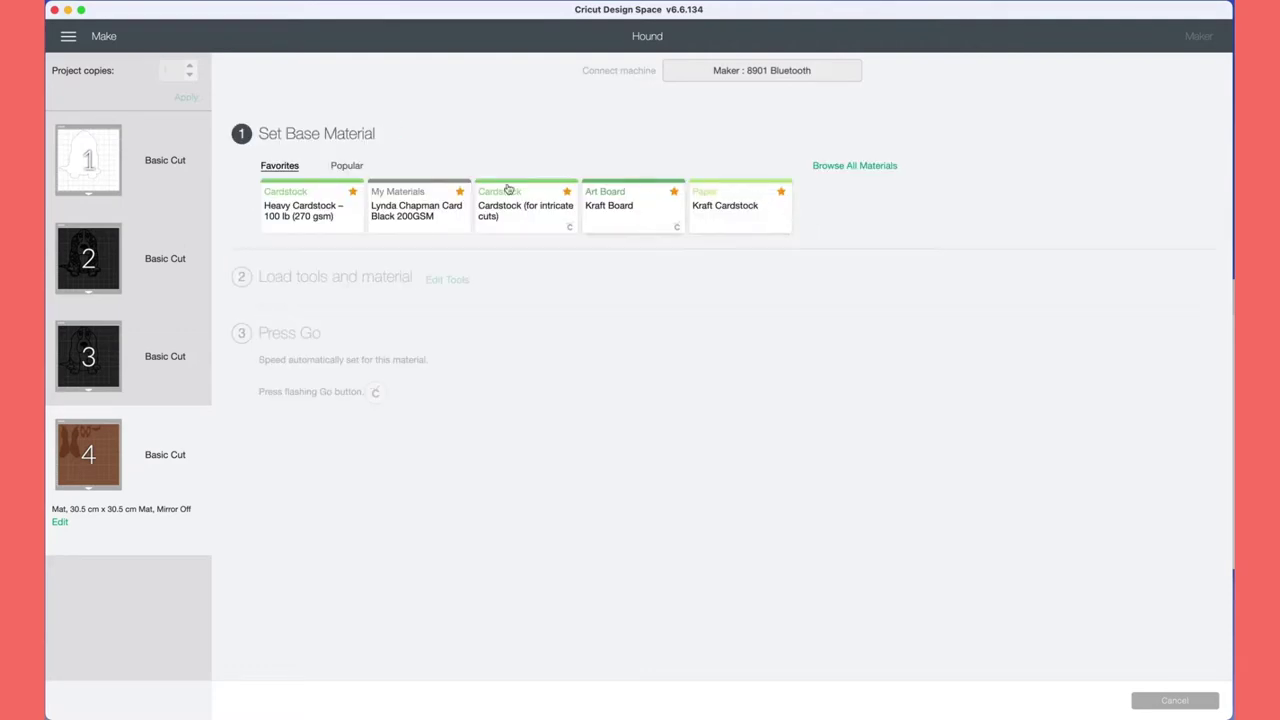
Choose the favourite black 200GSM card as mat 2's base material.
click(73, 163)
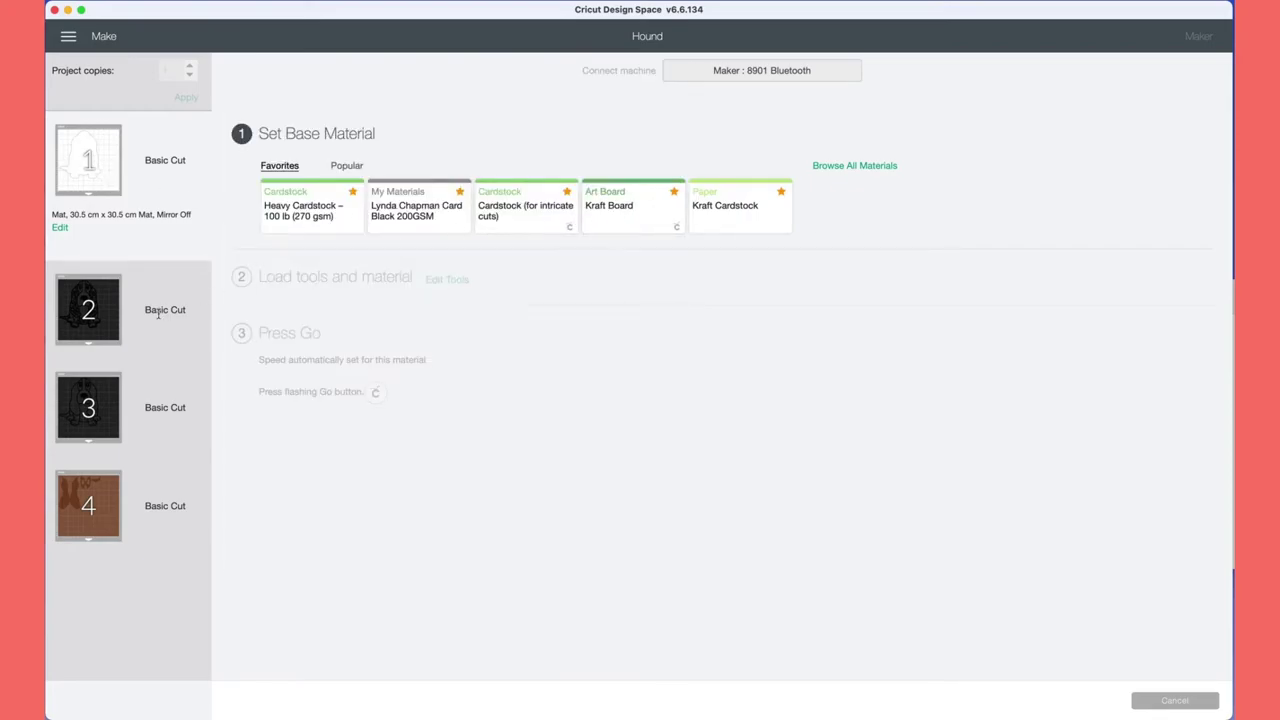
click(101, 316)
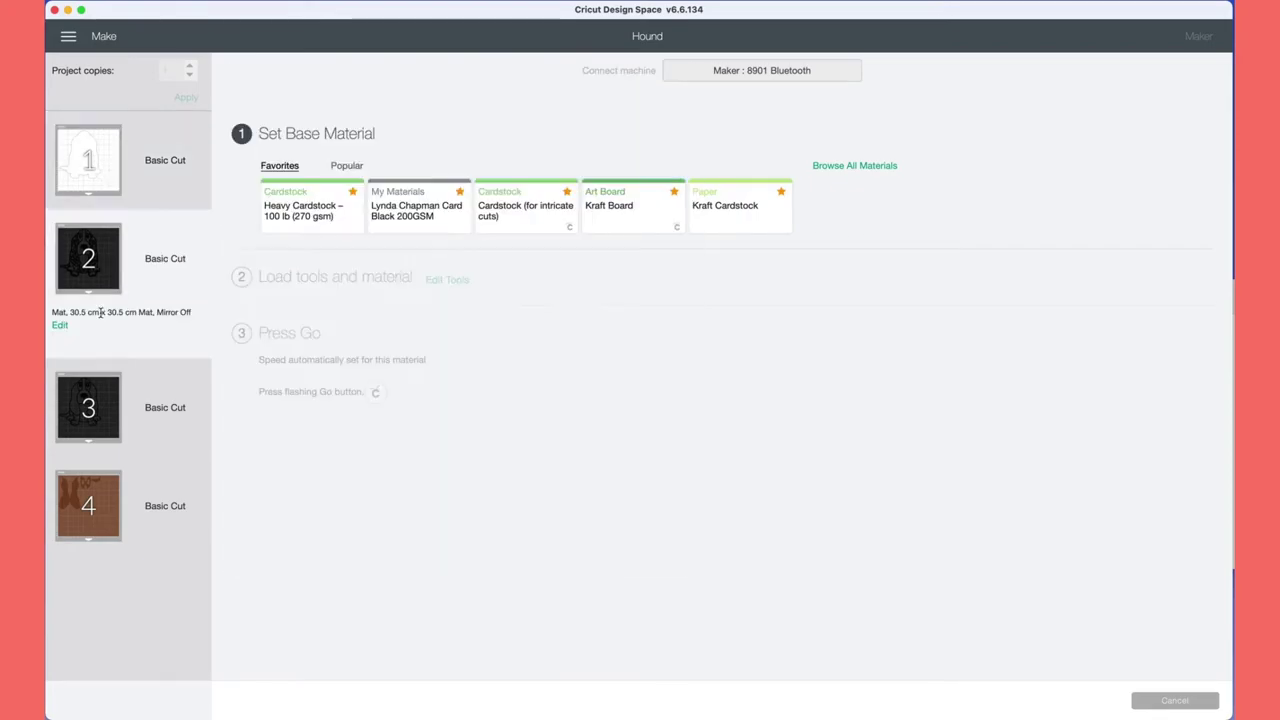
click(441, 212)
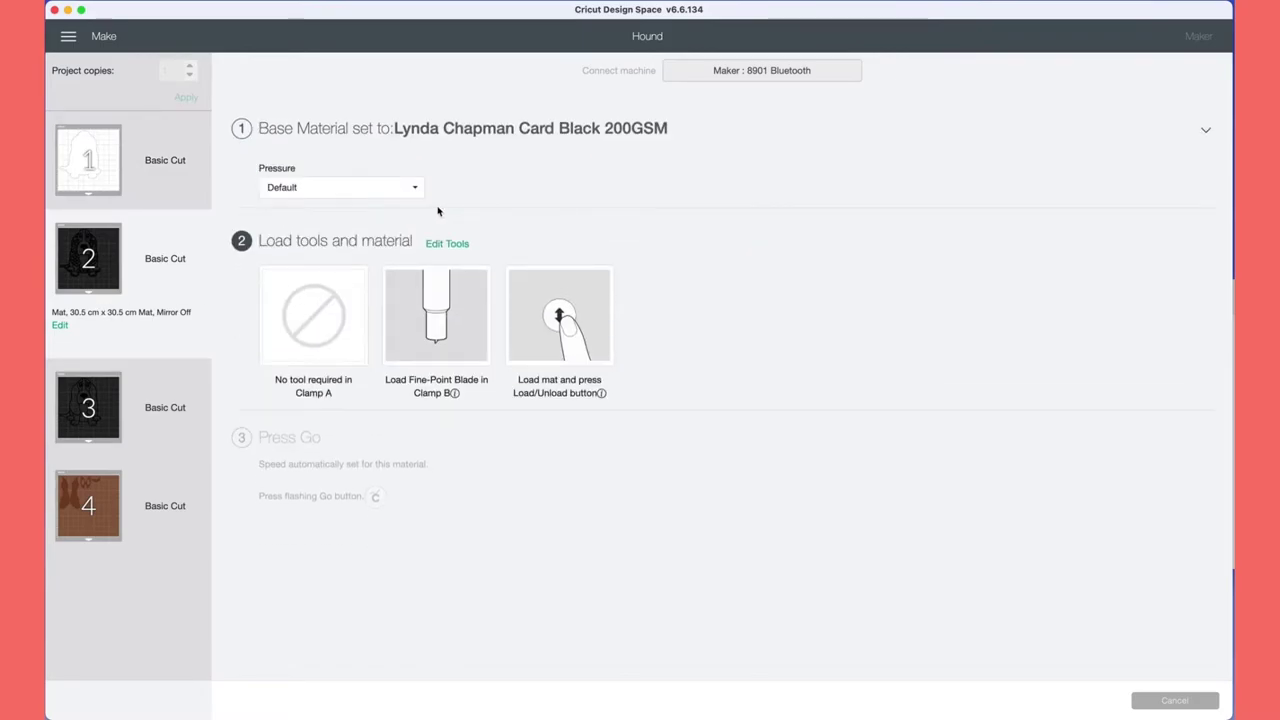